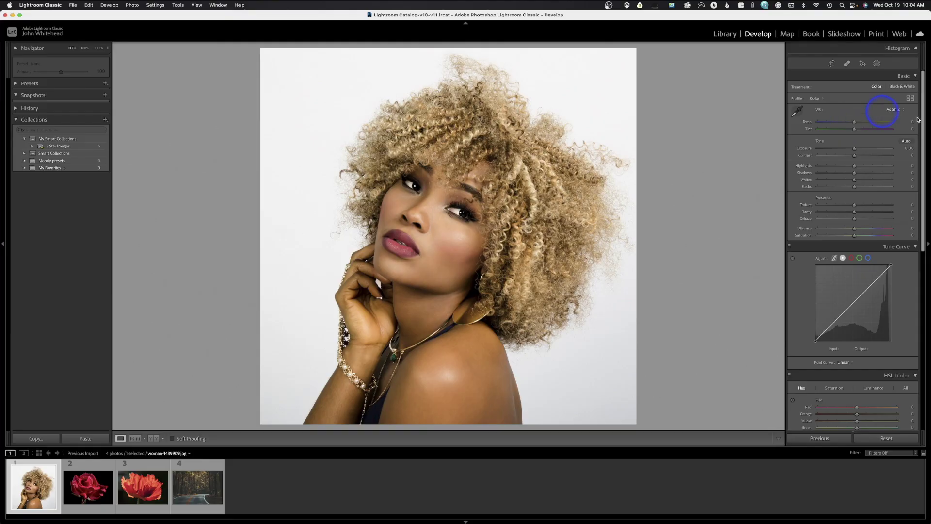
- Display the HSL hue, saturation and luminance adjustments of the portrait all together
{"action": "scroll", "coordinate": [862, 334], "scroll_direction": "down", "scroll_amount": 3}
{"action": "scroll", "coordinate": [861, 335], "scroll_direction": "down", "scroll_amount": 3}
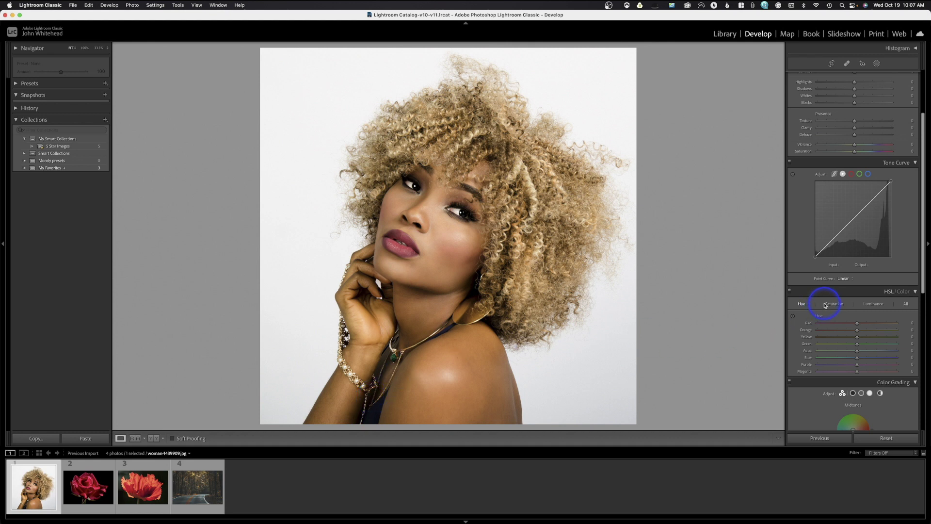
{"action": "scroll", "coordinate": [823, 304], "scroll_direction": "down", "scroll_amount": 2}
{"action": "scroll", "coordinate": [823, 304], "scroll_direction": "down", "scroll_amount": 5}
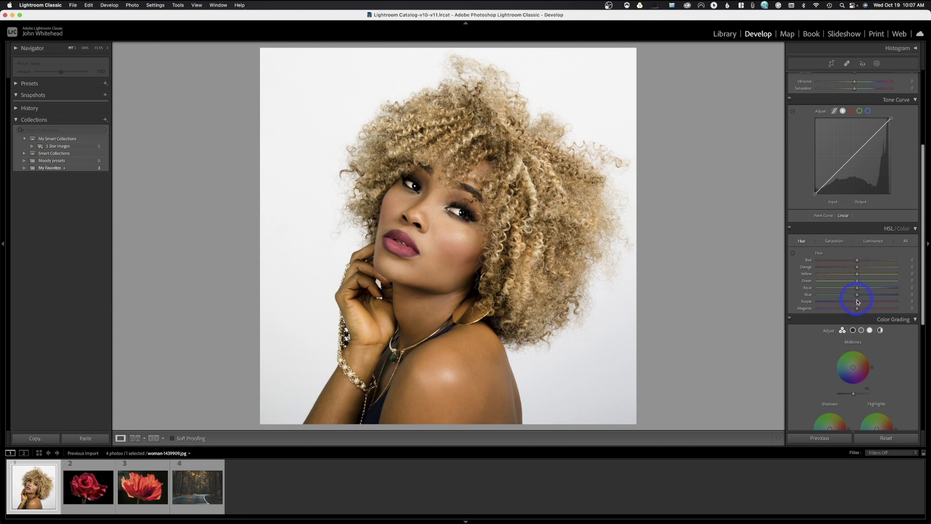
{"action": "left_click", "coordinate": [835, 241]}
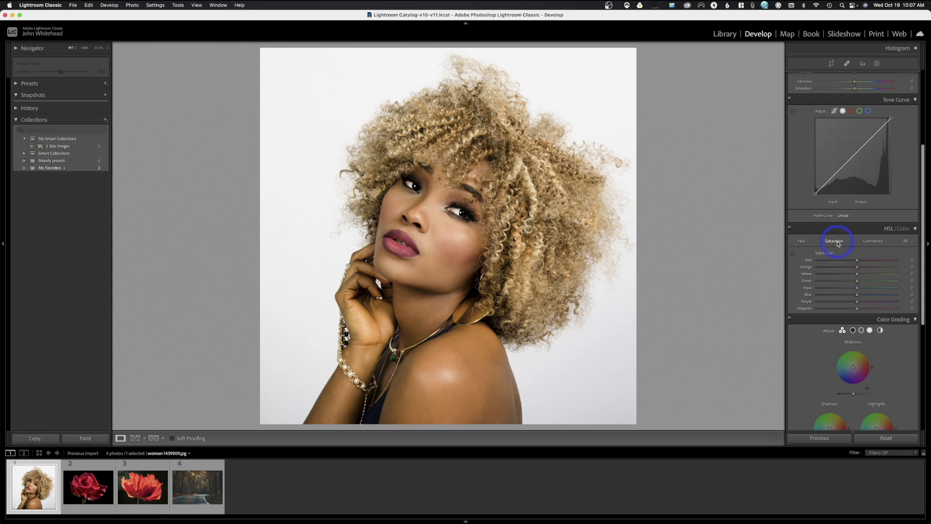
{"action": "left_click", "coordinate": [869, 244]}
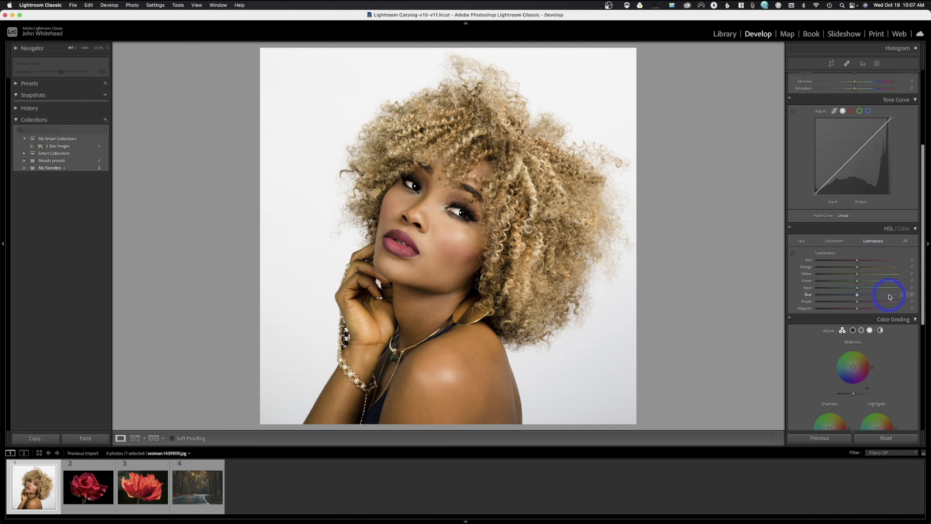
{"action": "left_click", "coordinate": [907, 242]}
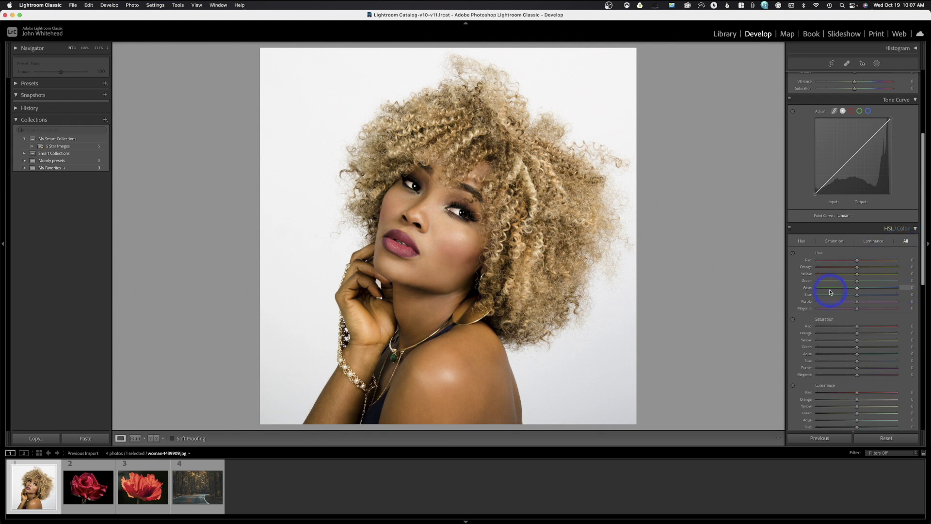
{"action": "scroll", "coordinate": [830, 272], "scroll_direction": "down", "scroll_amount": 4}
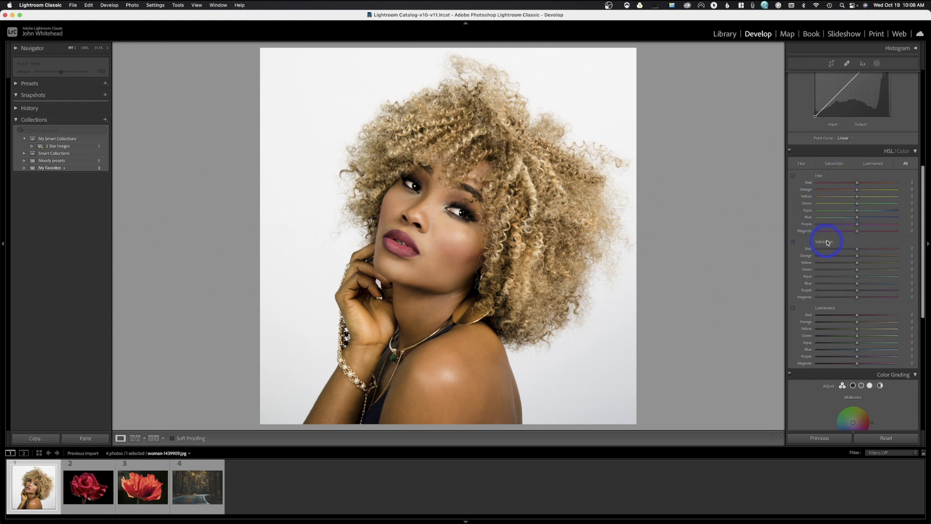
- Try the portrait's red saturation at +100 and reset the red, orange and yellow saturation to their defaults
{"action": "left_click_drag", "start_coordinate": [855, 247], "coordinate": [929, 252]}
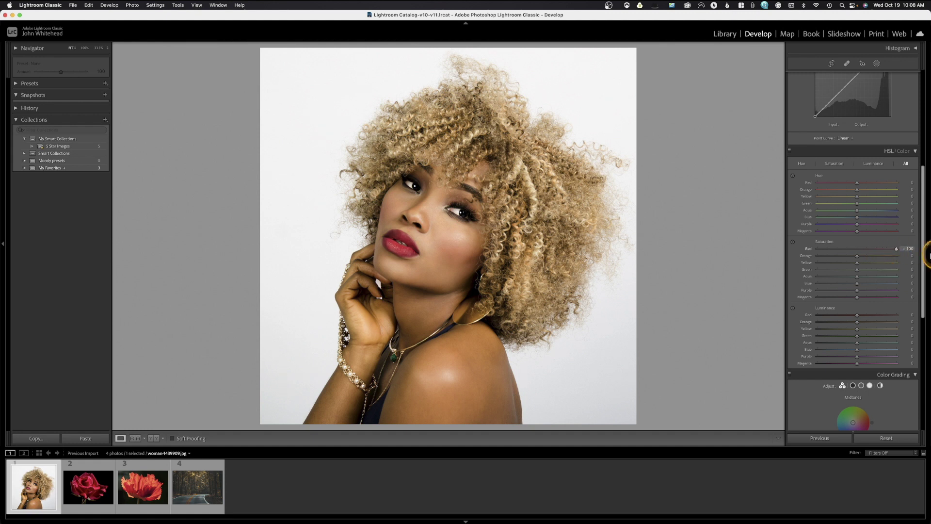
{"action": "left_click_drag", "start_coordinate": [928, 253], "coordinate": [859, 256]}
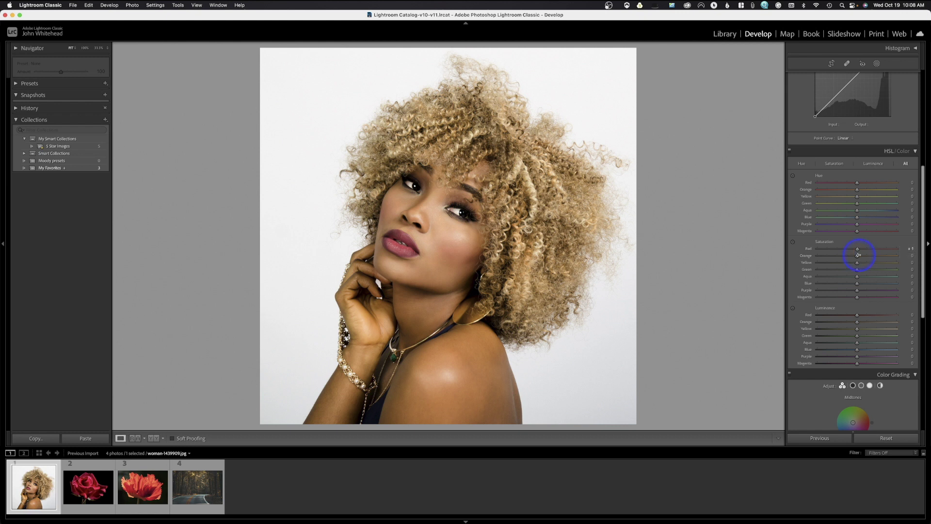
{"action": "mouse_move", "coordinate": [859, 256]}
{"action": "left_mouse_down"}
{"action": "mouse_move", "coordinate": [928, 255]}
{"action": "mouse_move", "coordinate": [858, 265]}
{"action": "mouse_move", "coordinate": [928, 262]}
{"action": "mouse_move", "coordinate": [858, 273]}
{"action": "left_mouse_up"}
{"action": "double_click", "coordinate": [808, 249]}
{"action": "double_click", "coordinate": [807, 257]}
{"action": "double_click", "coordinate": [802, 262]}
- Set the portrait's orange hue to -2 and its yellow hue to -7 in the HSL adjustments
{"action": "mouse_move", "coordinate": [857, 190]}
{"action": "left_mouse_down"}
{"action": "mouse_move", "coordinate": [829, 192]}
{"action": "mouse_move", "coordinate": [856, 197]}
{"action": "left_mouse_up"}
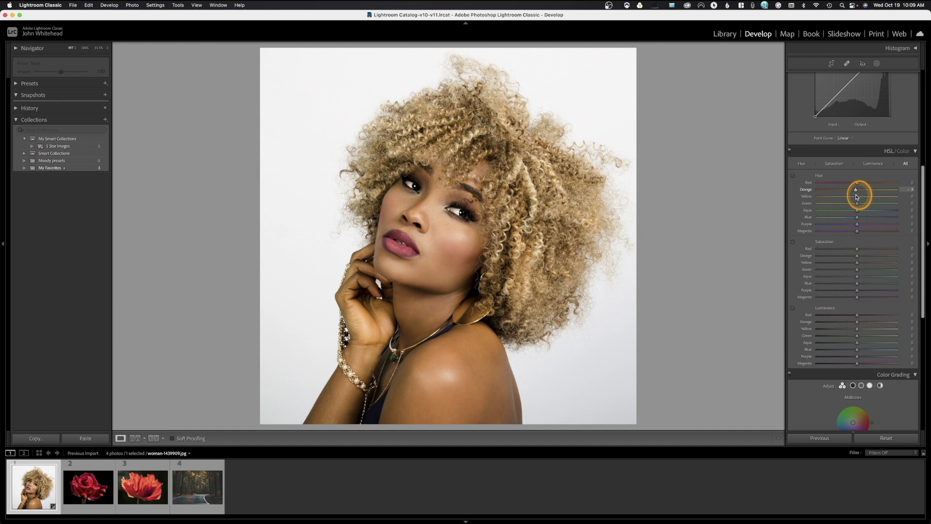
{"action": "left_click_drag", "start_coordinate": [857, 197], "coordinate": [854, 197]}
{"action": "left_click_drag", "start_coordinate": [855, 196], "coordinate": [850, 198]}
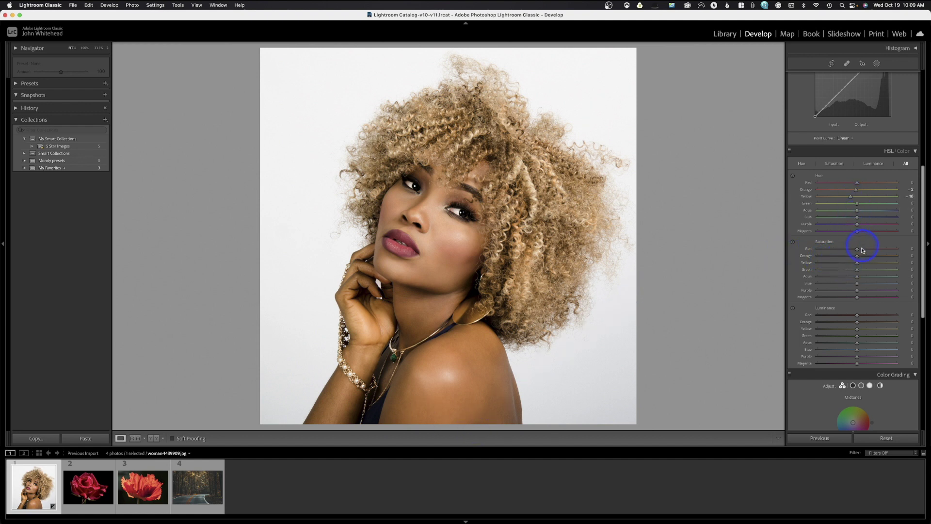
{"action": "left_click_drag", "start_coordinate": [850, 197], "coordinate": [854, 198]}
- Set the portrait's orange saturation to -20 and yellow saturation to -34, and move the yellow hue slightly closer to zero
{"action": "mouse_move", "coordinate": [856, 256]}
{"action": "left_mouse_down"}
{"action": "mouse_move", "coordinate": [800, 264]}
{"action": "mouse_move", "coordinate": [862, 255]}
{"action": "mouse_move", "coordinate": [844, 265]}
{"action": "left_mouse_up"}
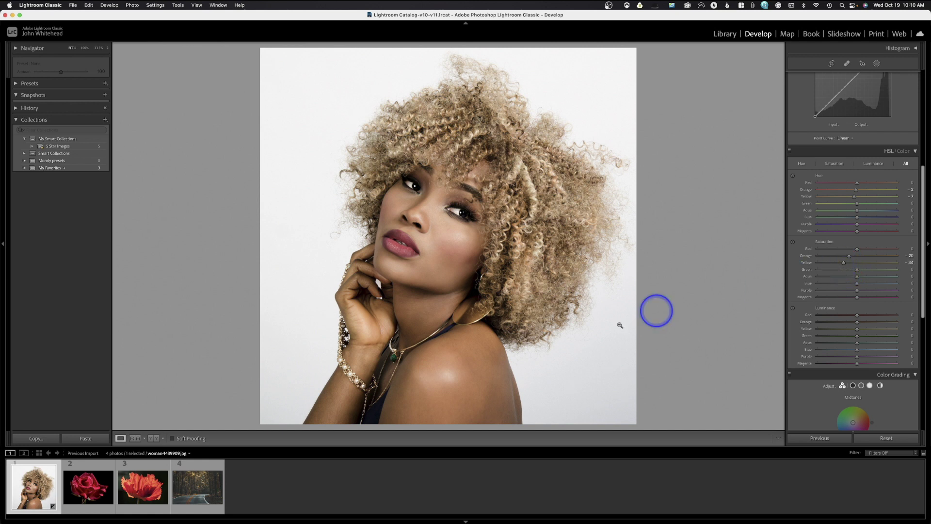
{"action": "left_click", "coordinate": [854, 198]}
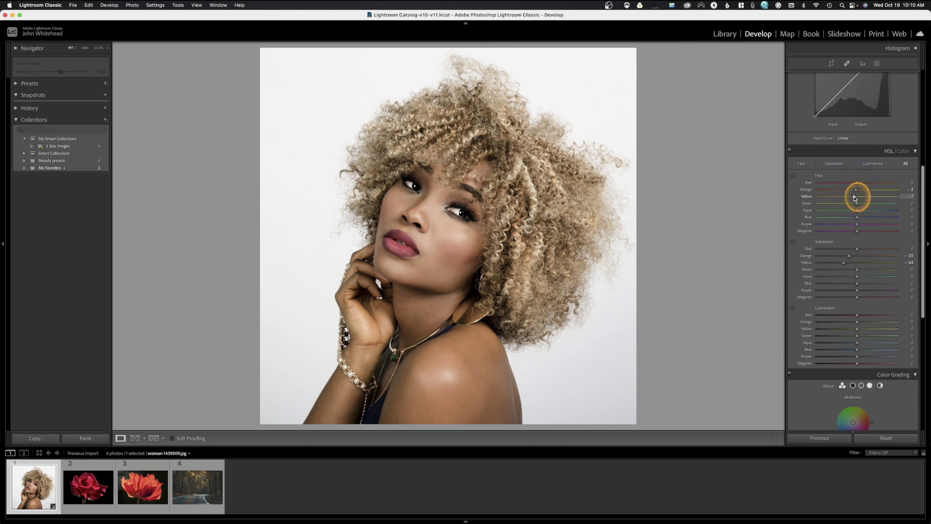
{"action": "left_click_drag", "start_coordinate": [854, 198], "coordinate": [856, 198]}
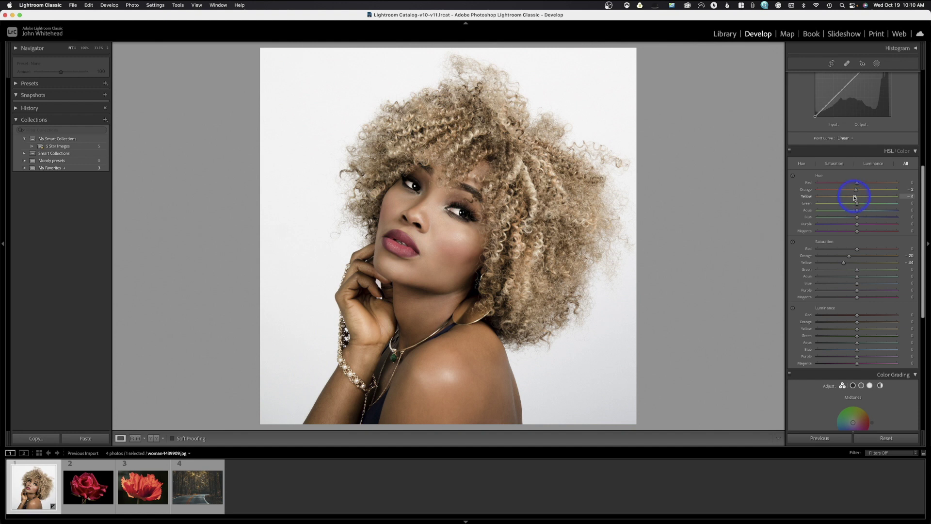
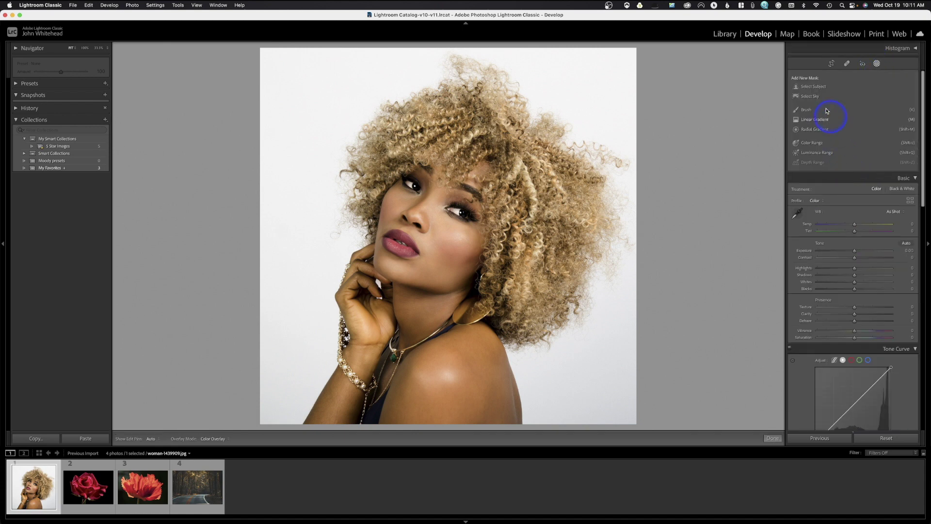
- Create a brush mask with size 20 and paint it over the woman's face, neck, arm and shoulder
{"action": "left_click", "coordinate": [822, 112]}
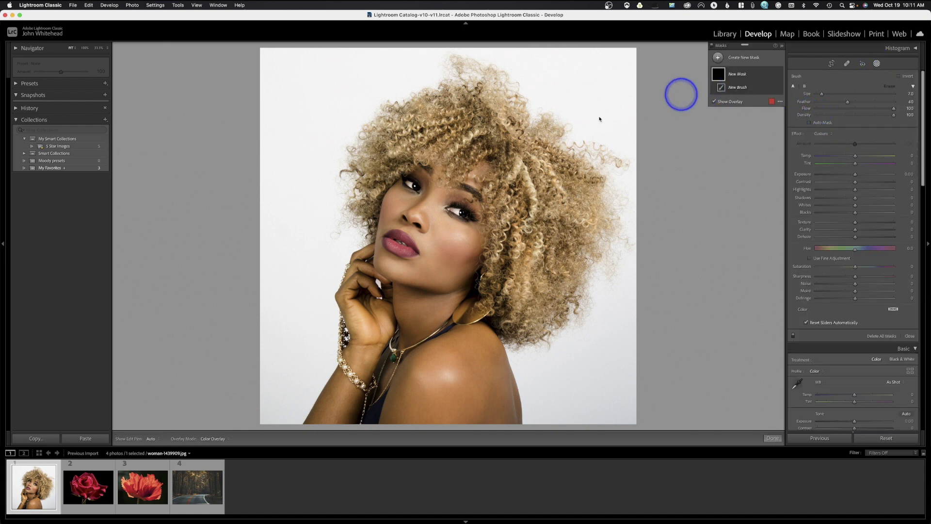
{"action": "key", "text": "bracketright"}
{"action": "mouse_move", "coordinate": [416, 214]}
{"action": "left_mouse_down"}
{"action": "mouse_move", "coordinate": [445, 228]}
{"action": "mouse_move", "coordinate": [450, 323]}
{"action": "mouse_move", "coordinate": [484, 402]}
{"action": "mouse_move", "coordinate": [349, 429]}
{"action": "mouse_move", "coordinate": [386, 335]}
{"action": "mouse_move", "coordinate": [381, 286]}
{"action": "mouse_move", "coordinate": [398, 279]}
{"action": "mouse_move", "coordinate": [416, 203]}
{"action": "left_mouse_up"}
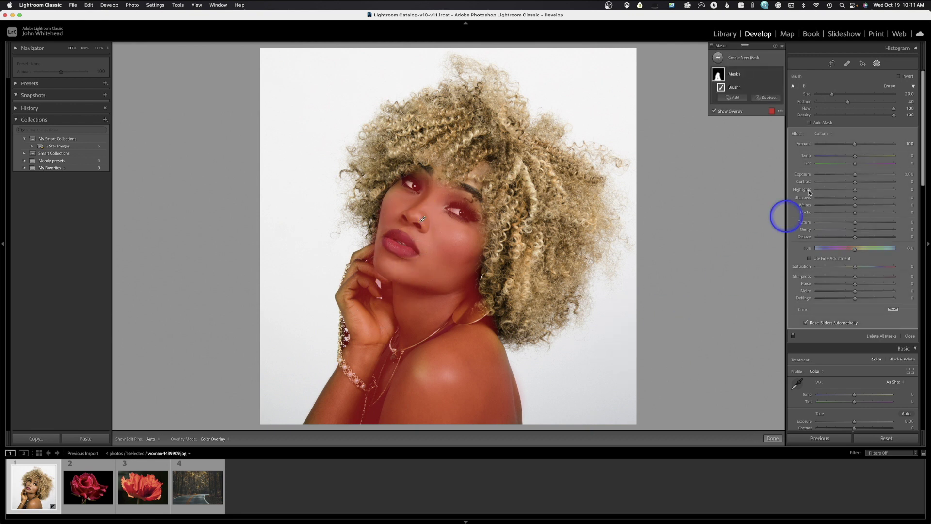
- Enable fine hue adjustment for the skin mask, set its hue to -2.1 and lower its saturation to about -20
{"action": "scroll", "coordinate": [853, 141], "scroll_direction": "down", "scroll_amount": 3}
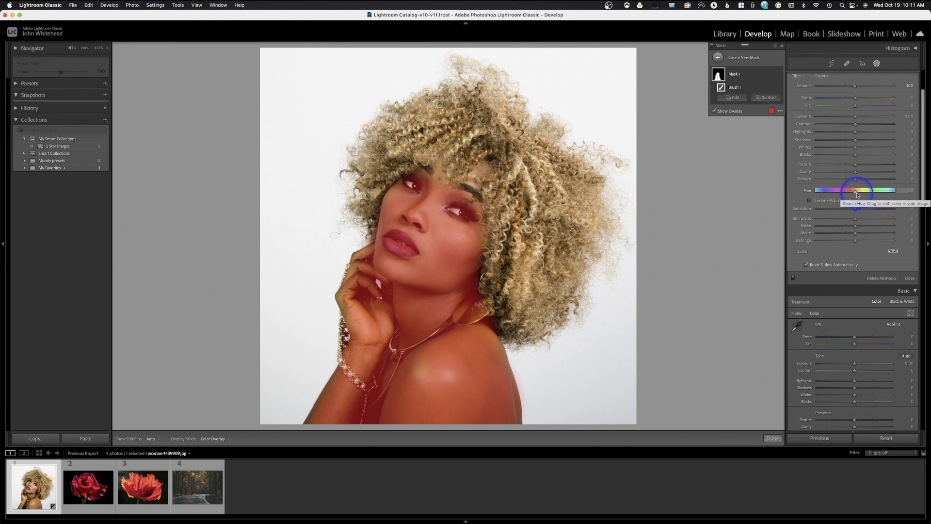
{"action": "mouse_move", "coordinate": [857, 195]}
{"action": "left_mouse_down"}
{"action": "mouse_move", "coordinate": [870, 192]}
{"action": "mouse_move", "coordinate": [855, 200]}
{"action": "left_mouse_up"}
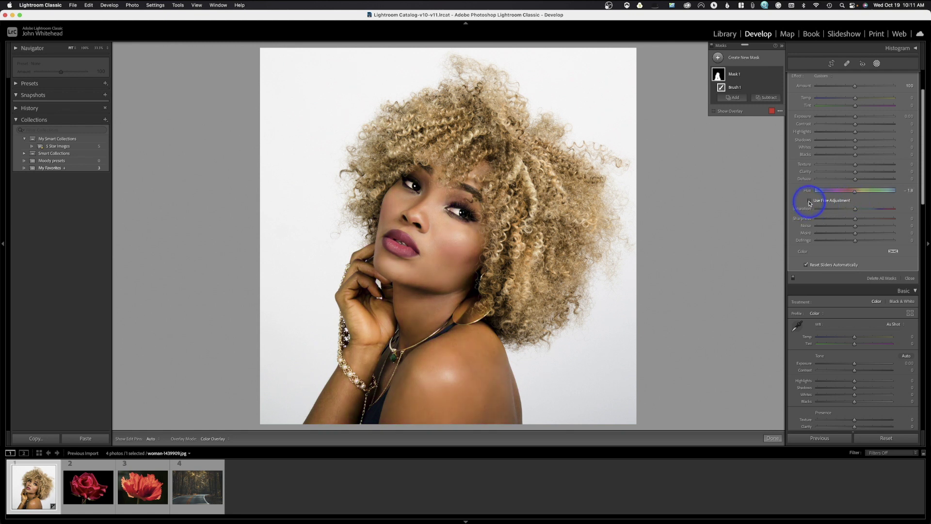
{"action": "left_click", "coordinate": [809, 202]}
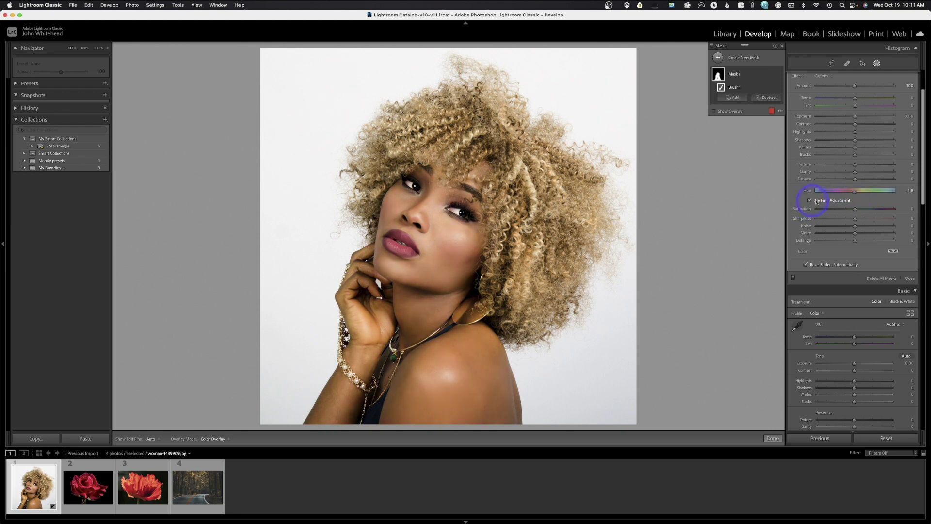
{"action": "mouse_move", "coordinate": [854, 194]}
{"action": "left_mouse_down"}
{"action": "mouse_move", "coordinate": [843, 196]}
{"action": "mouse_move", "coordinate": [854, 195]}
{"action": "mouse_move", "coordinate": [848, 212]}
{"action": "mouse_move", "coordinate": [851, 199]}
{"action": "left_mouse_up"}
{"action": "left_click", "coordinate": [855, 194]}
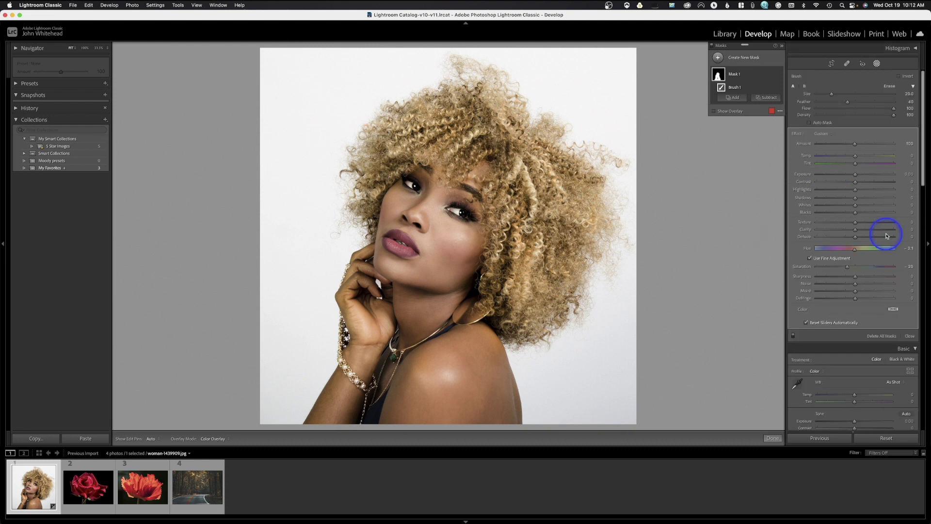
- Delete all masks from the portrait and leave masking
{"action": "left_click", "coordinate": [879, 334]}
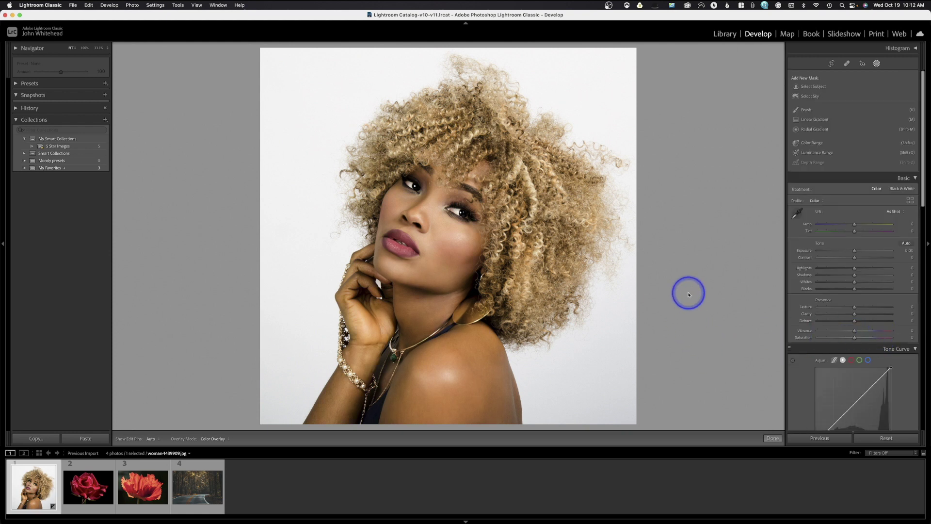
{"action": "left_click", "coordinate": [877, 63]}
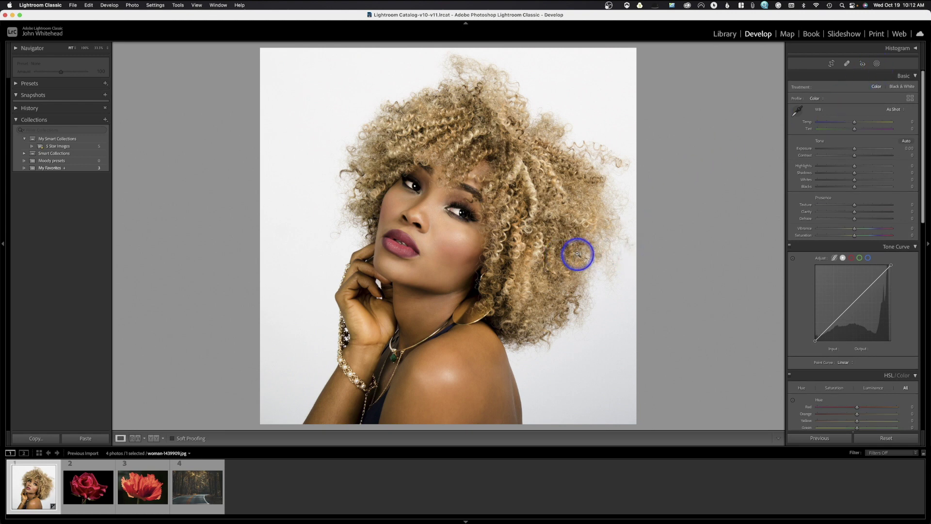
- Switch to the red rose photo, try its magenta saturation at +100 and bring it back to +1
{"action": "key", "text": "Right"}
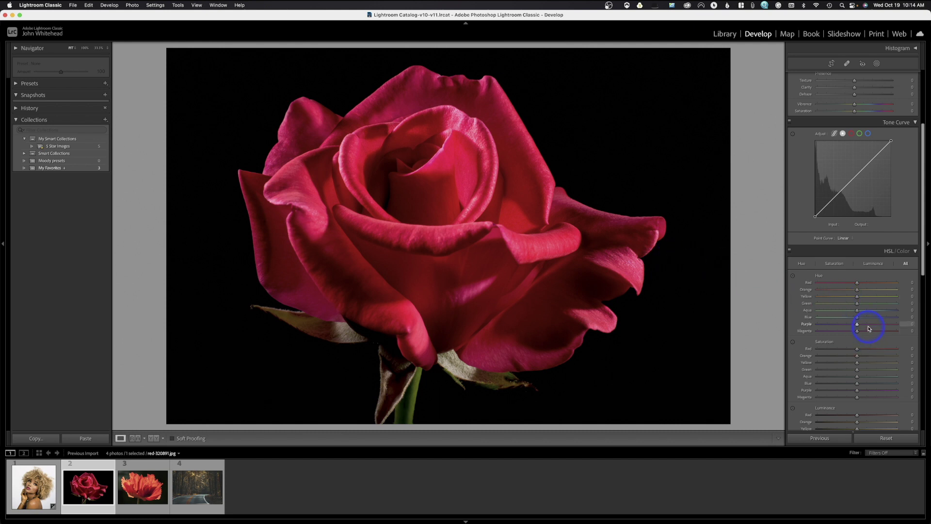
{"action": "mouse_move", "coordinate": [857, 284]}
{"action": "left_mouse_down"}
{"action": "mouse_move", "coordinate": [804, 285]}
{"action": "mouse_move", "coordinate": [926, 287]}
{"action": "mouse_move", "coordinate": [857, 294]}
{"action": "left_mouse_up"}
{"action": "left_click_drag", "start_coordinate": [856, 402], "coordinate": [928, 390]}
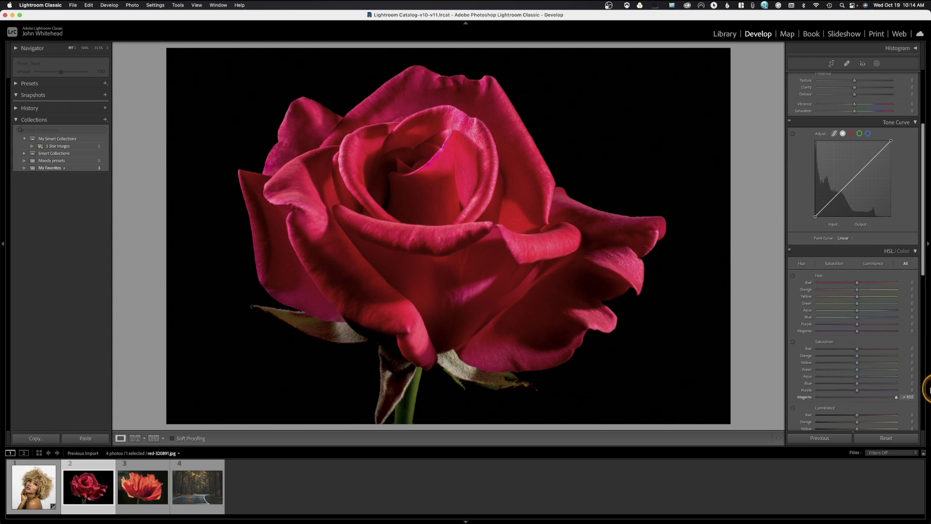
{"action": "left_click_drag", "start_coordinate": [928, 390], "coordinate": [857, 413]}
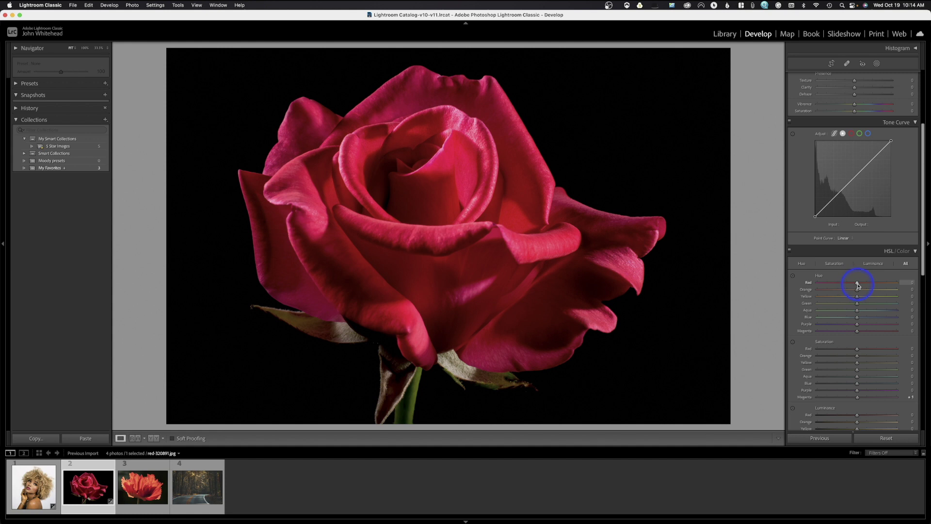
- Set the rose's red hue to +1 and its orange hue to -2
{"action": "mouse_move", "coordinate": [857, 285]}
{"action": "left_mouse_down"}
{"action": "mouse_move", "coordinate": [868, 287]}
{"action": "mouse_move", "coordinate": [857, 288]}
{"action": "left_mouse_up"}
{"action": "mouse_move", "coordinate": [857, 355]}
{"action": "left_mouse_down"}
{"action": "mouse_move", "coordinate": [928, 354]}
{"action": "mouse_move", "coordinate": [630, 368]}
{"action": "mouse_move", "coordinate": [919, 380]}
{"action": "mouse_move", "coordinate": [854, 366]}
{"action": "mouse_move", "coordinate": [927, 347]}
{"action": "mouse_move", "coordinate": [753, 376]}
{"action": "mouse_move", "coordinate": [889, 368]}
{"action": "mouse_move", "coordinate": [857, 371]}
{"action": "left_mouse_up"}
{"action": "left_click_drag", "start_coordinate": [857, 291], "coordinate": [857, 292]}
- Set the rose's red saturation to -1 and orange saturation to -2, and compare the photo with and without the HSL adjustments
{"action": "mouse_move", "coordinate": [857, 351]}
{"action": "left_mouse_down"}
{"action": "mouse_move", "coordinate": [842, 356]}
{"action": "mouse_move", "coordinate": [856, 356]}
{"action": "left_mouse_up"}
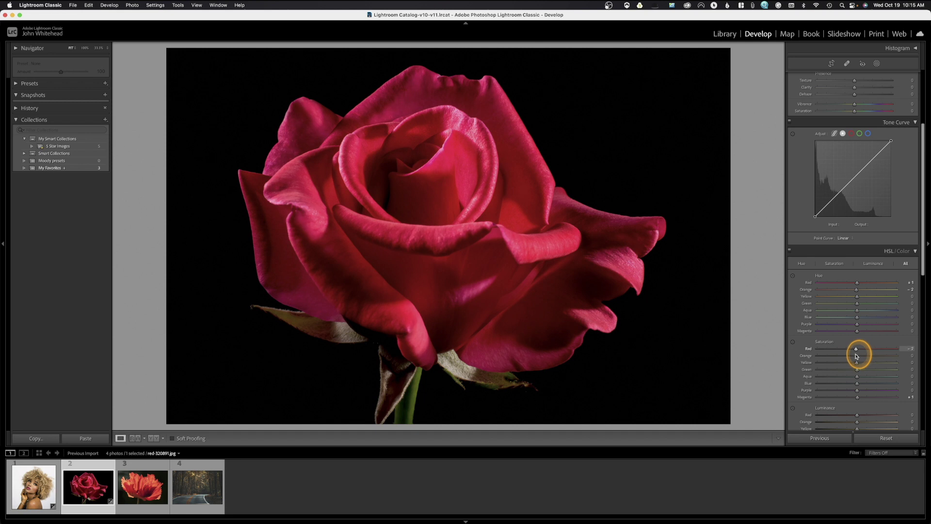
{"action": "left_click_drag", "start_coordinate": [856, 355], "coordinate": [856, 359]}
{"action": "scroll", "coordinate": [854, 417], "scroll_direction": "down", "scroll_amount": 1}
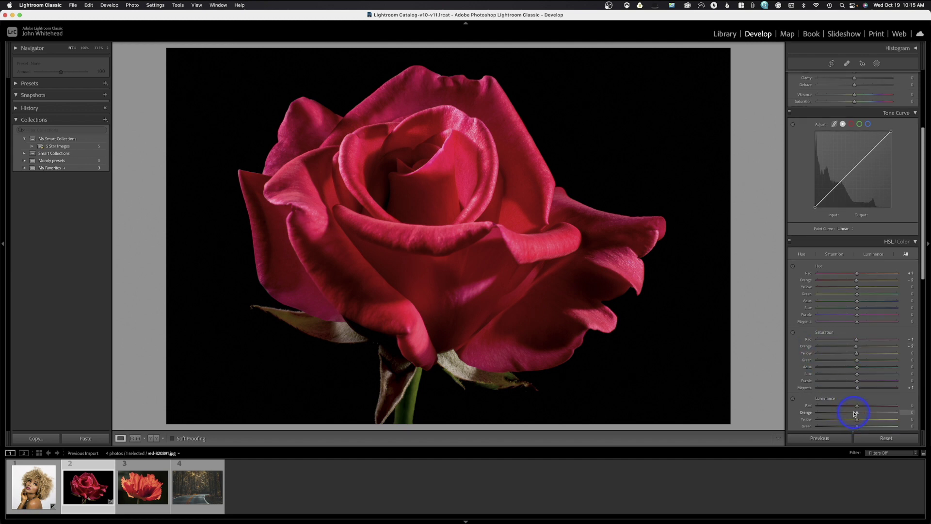
{"action": "left_click_drag", "start_coordinate": [857, 406], "coordinate": [856, 427]}
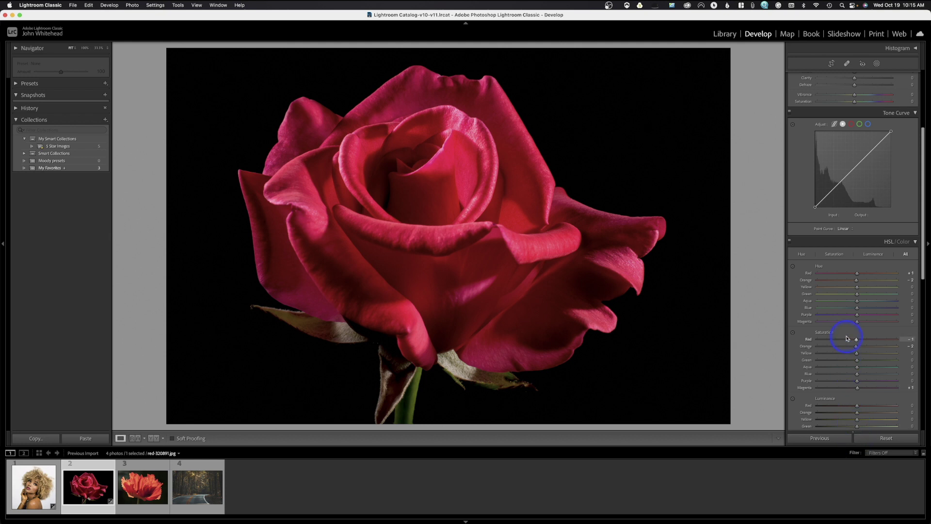
{"action": "left_click", "coordinate": [790, 242]}
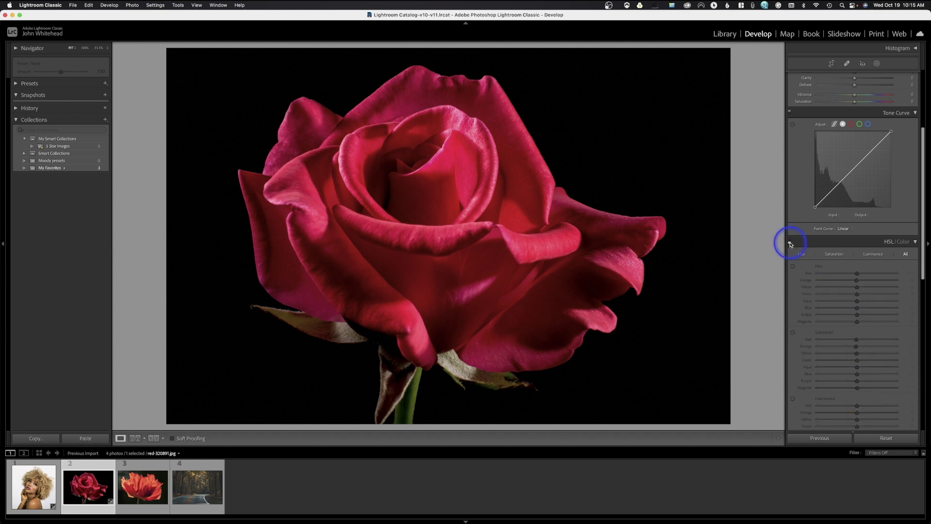
{"action": "left_click", "coordinate": [790, 242]}
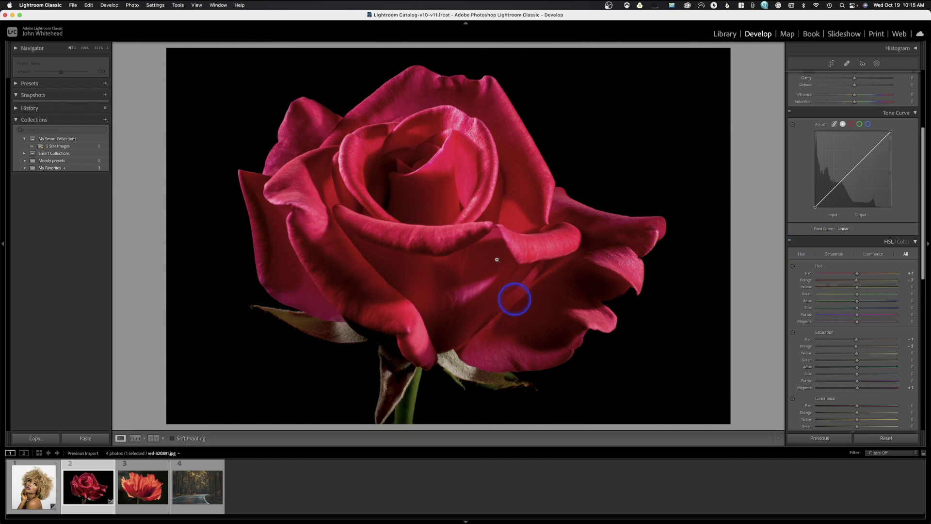
- Switch to the poppy photo, try different orange hues and set the orange hue to -1
{"action": "left_click", "coordinate": [131, 497]}
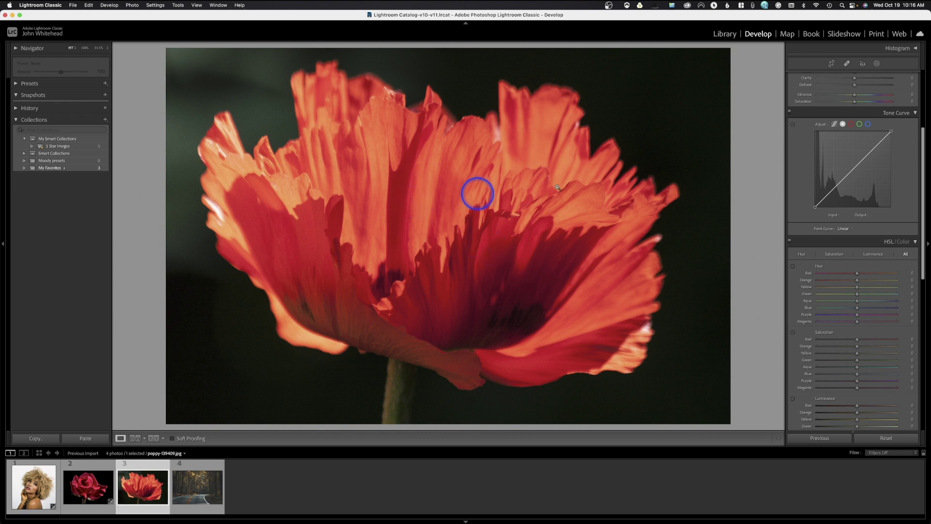
{"action": "mouse_move", "coordinate": [857, 280]}
{"action": "left_mouse_down"}
{"action": "mouse_move", "coordinate": [924, 280]}
{"action": "mouse_move", "coordinate": [773, 281]}
{"action": "mouse_move", "coordinate": [859, 284]}
{"action": "left_mouse_up"}
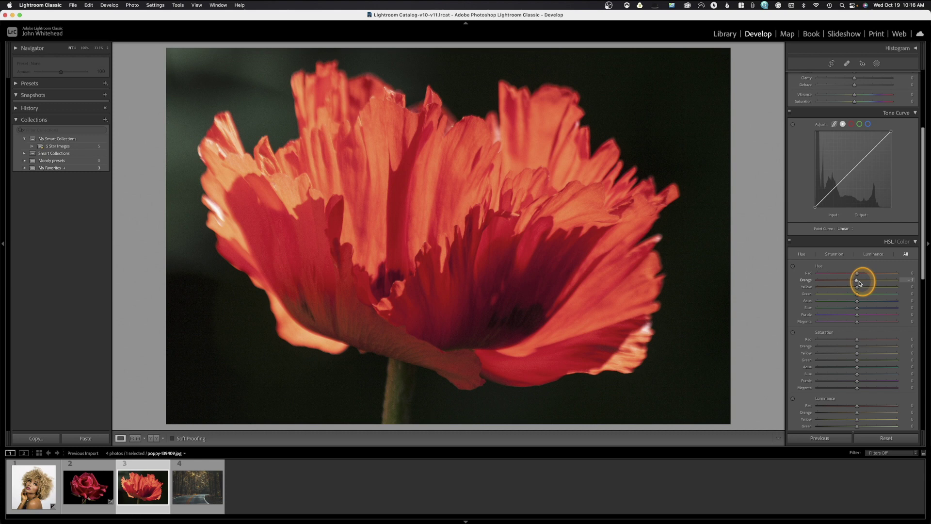
{"action": "mouse_move", "coordinate": [860, 283]}
{"action": "left_mouse_down"}
{"action": "mouse_move", "coordinate": [867, 284]}
{"action": "mouse_move", "coordinate": [858, 284]}
{"action": "left_mouse_up"}
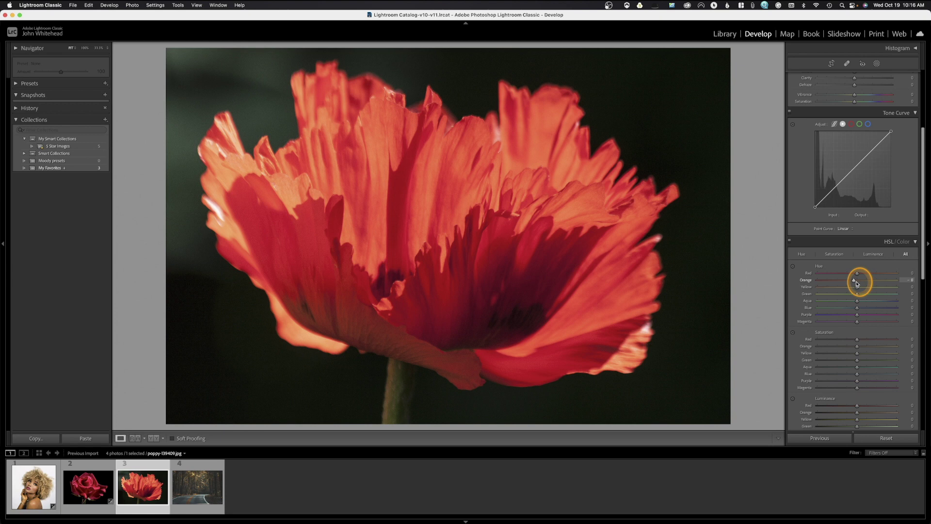
{"action": "left_click_drag", "start_coordinate": [857, 284], "coordinate": [857, 282]}
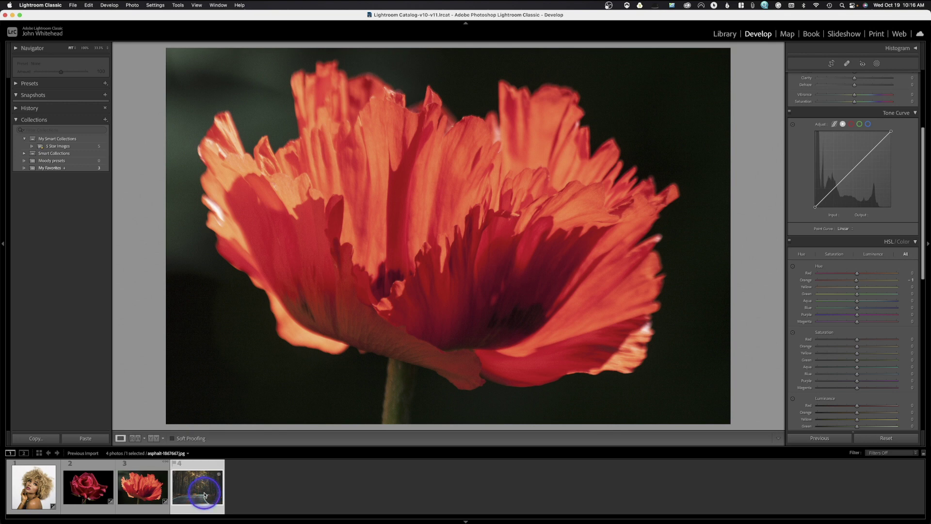
- Set the forest road photo's aqua saturation to -70 and blue saturation to about -65, and compare it with and without HSL adjustments
{"action": "left_click", "coordinate": [214, 502]}
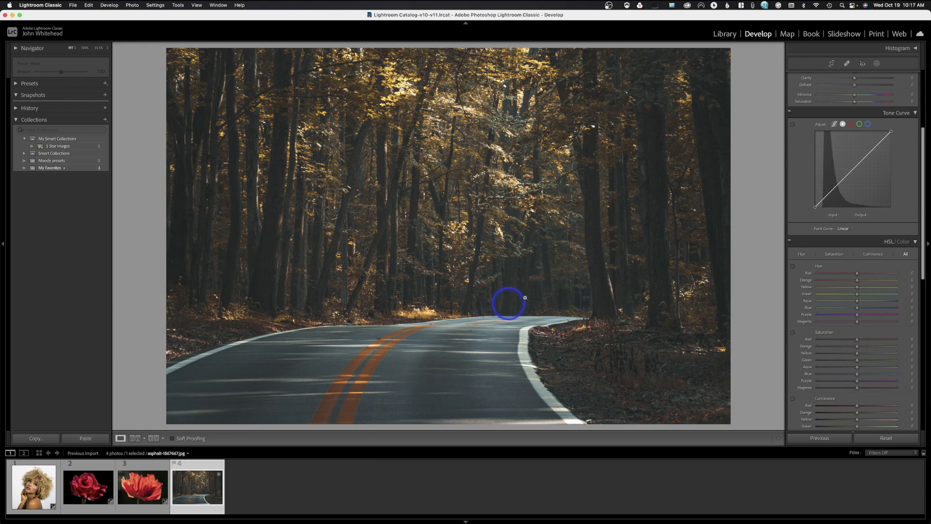
{"action": "scroll", "coordinate": [834, 323], "scroll_direction": "down", "scroll_amount": 2}
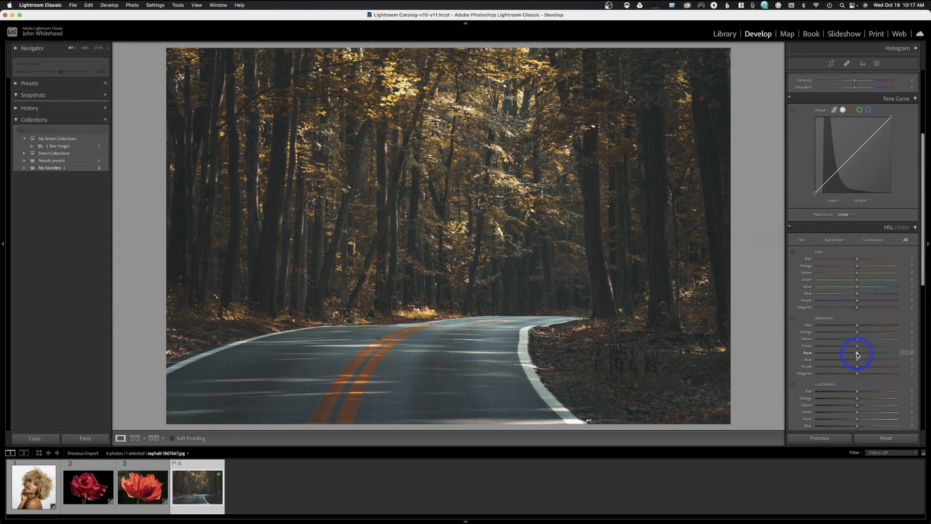
{"action": "left_click_drag", "start_coordinate": [857, 355], "coordinate": [832, 364]}
{"action": "left_click", "coordinate": [789, 226]}
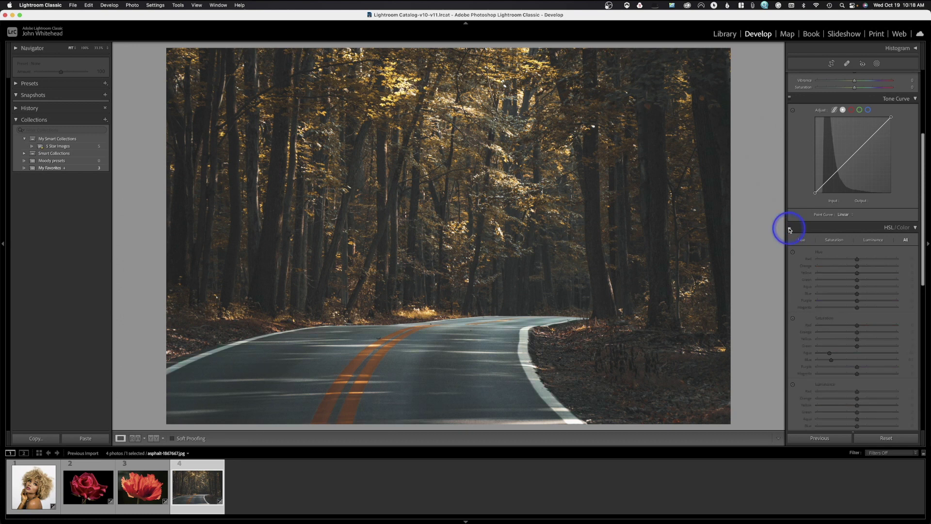
{"action": "left_click", "coordinate": [789, 227]}
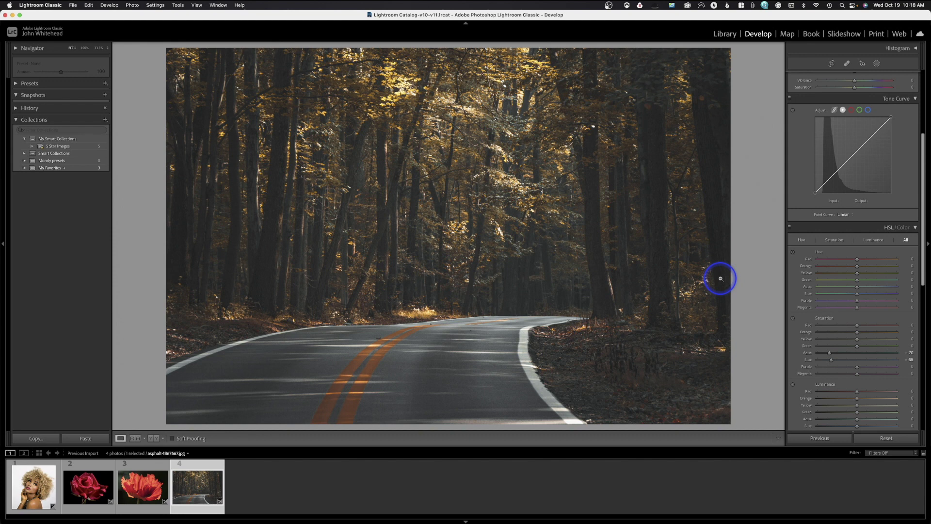
- Return to the portrait photo with the basic adjustments in view
{"action": "scroll", "coordinate": [796, 215], "scroll_direction": "up", "scroll_amount": 5}
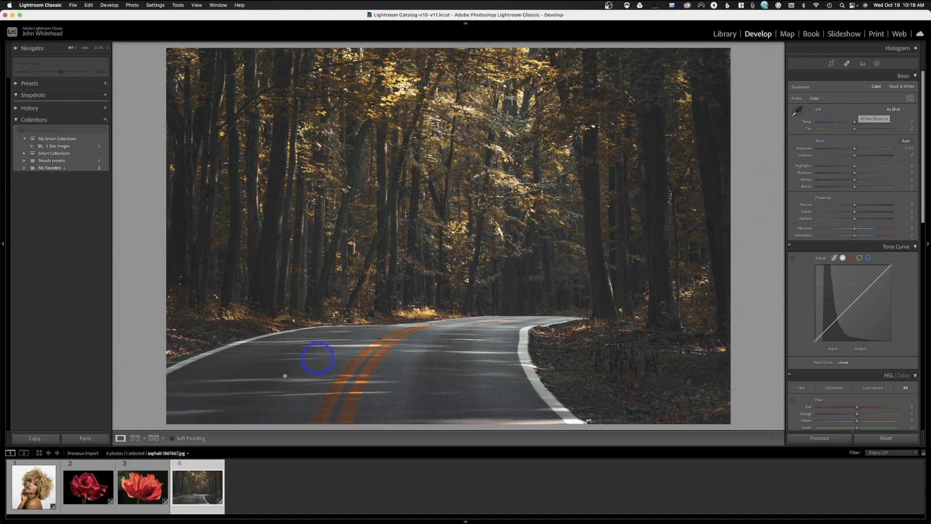
{"action": "left_click", "coordinate": [29, 505]}
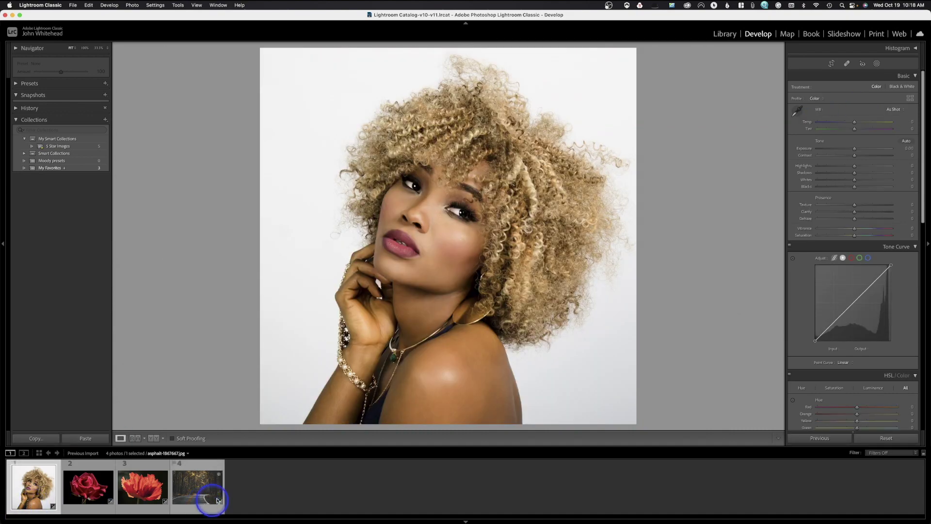